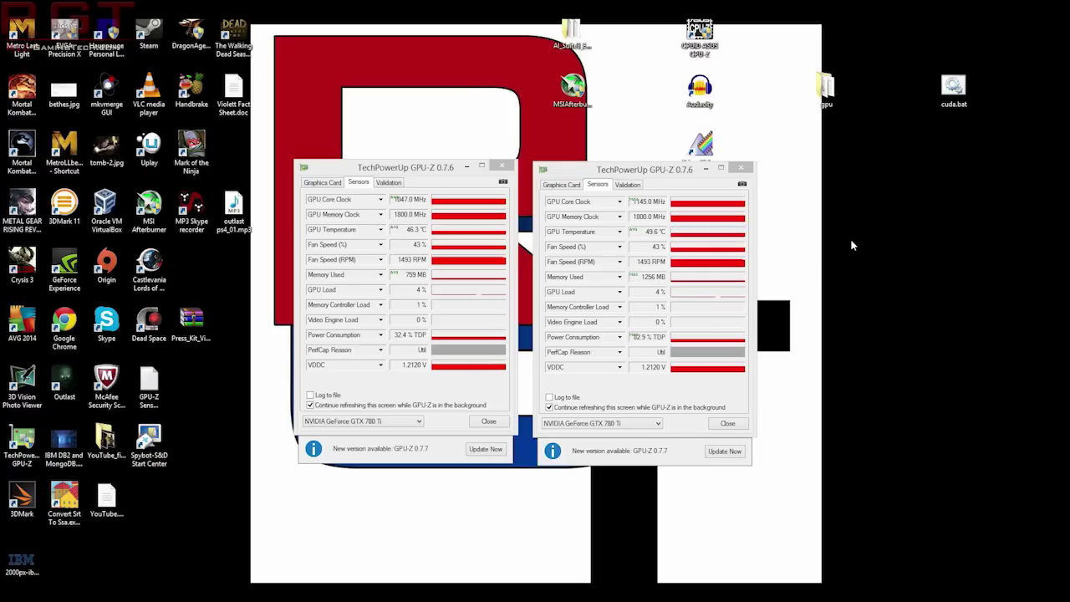
- View the Graphics Card details in the left GPU-Z window, then switch it back to Sensors
click(312, 184)
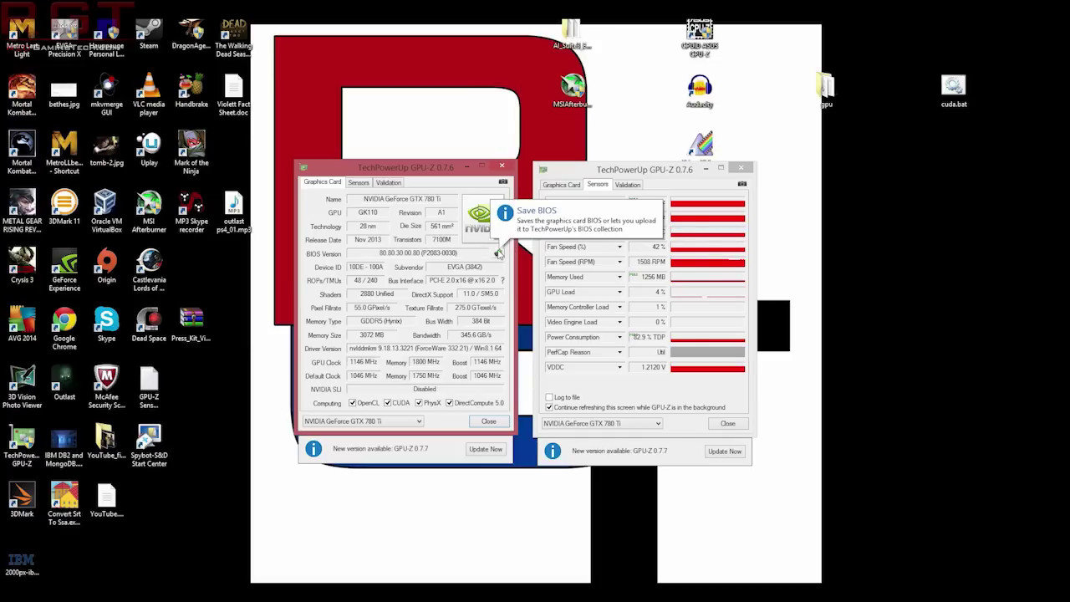
click(357, 182)
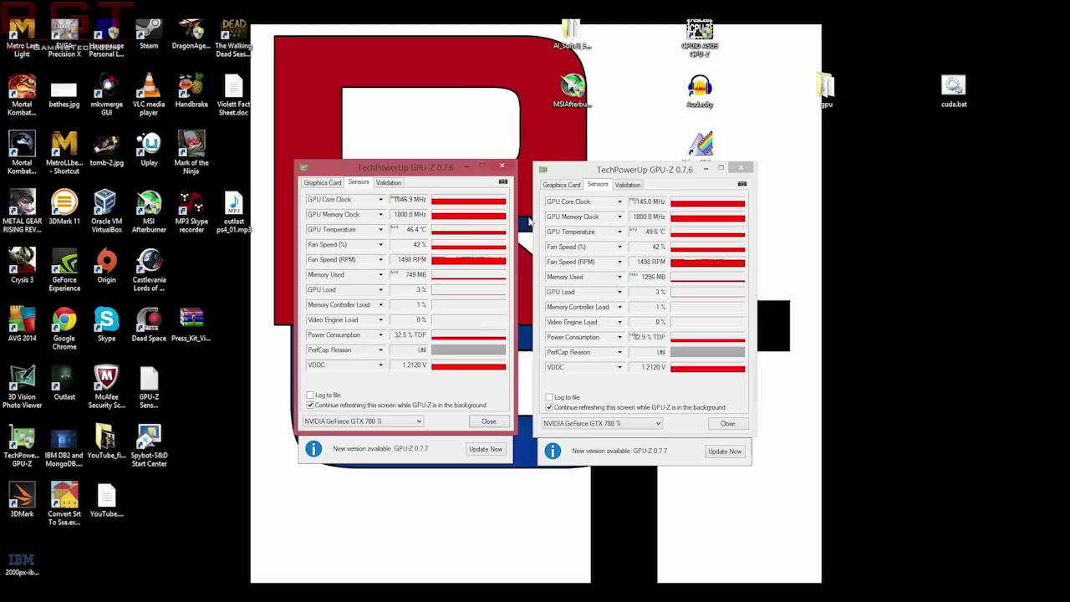
- Nudge the second GPU-Z window left beside the first, then open and dismiss its taskbar jump list twice
drag(590, 175, 576, 173)
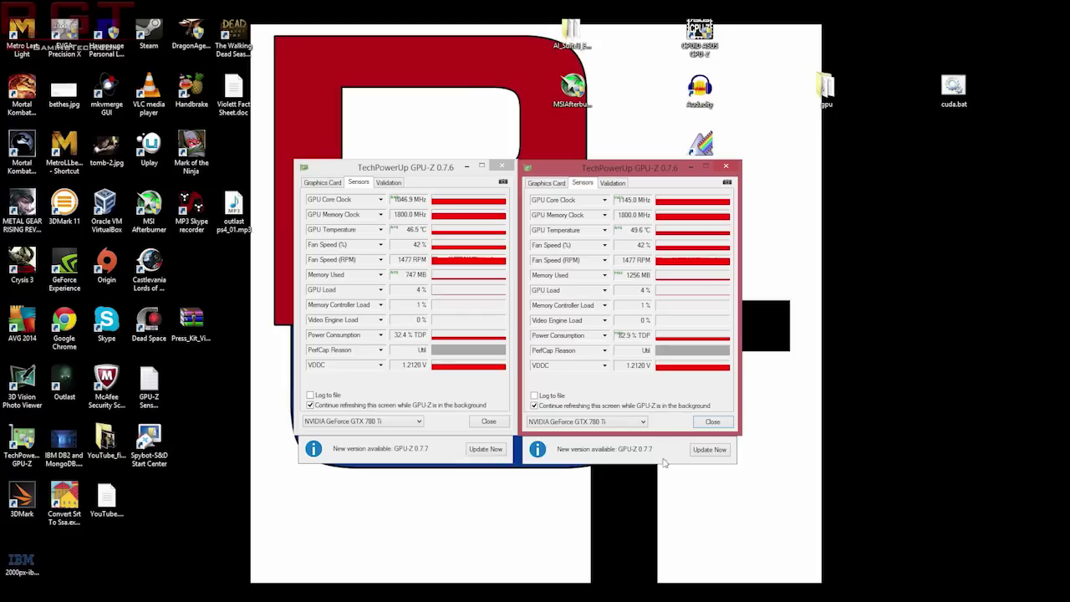
right_click(564, 592)
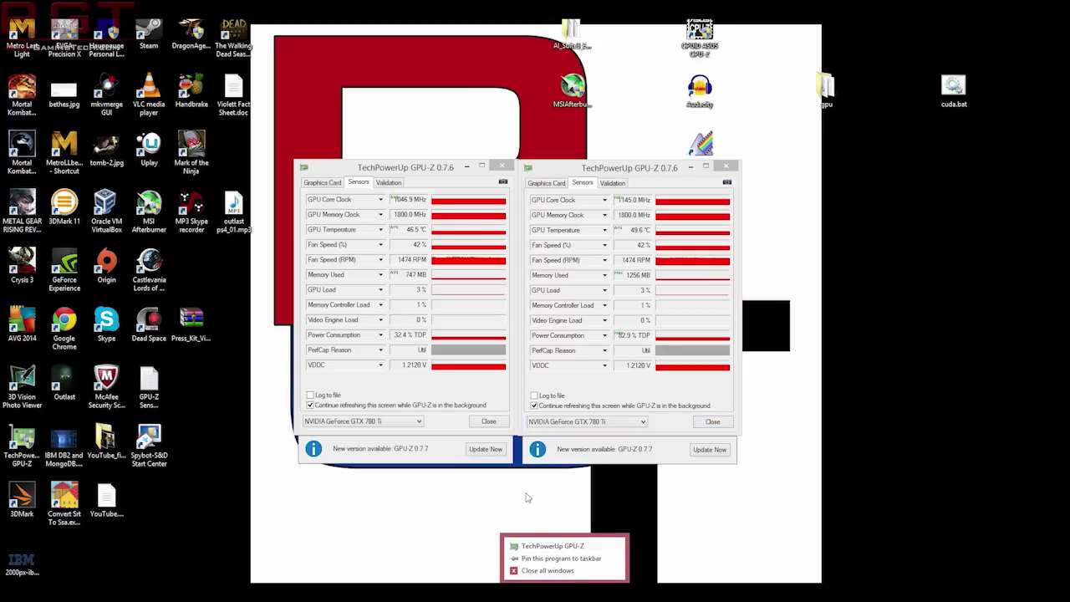
click(492, 485)
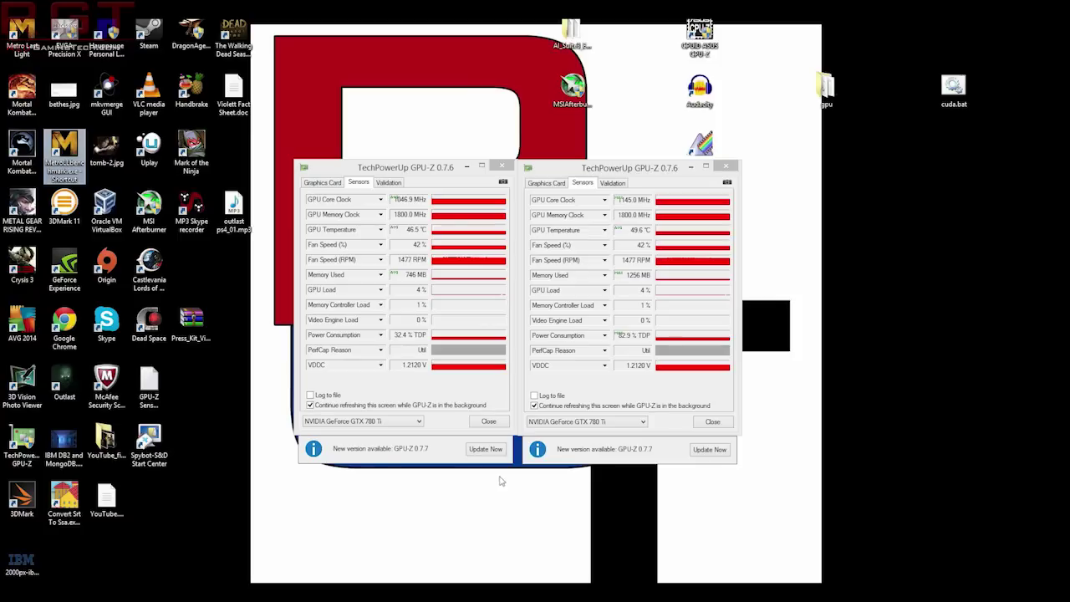
right_click(552, 592)
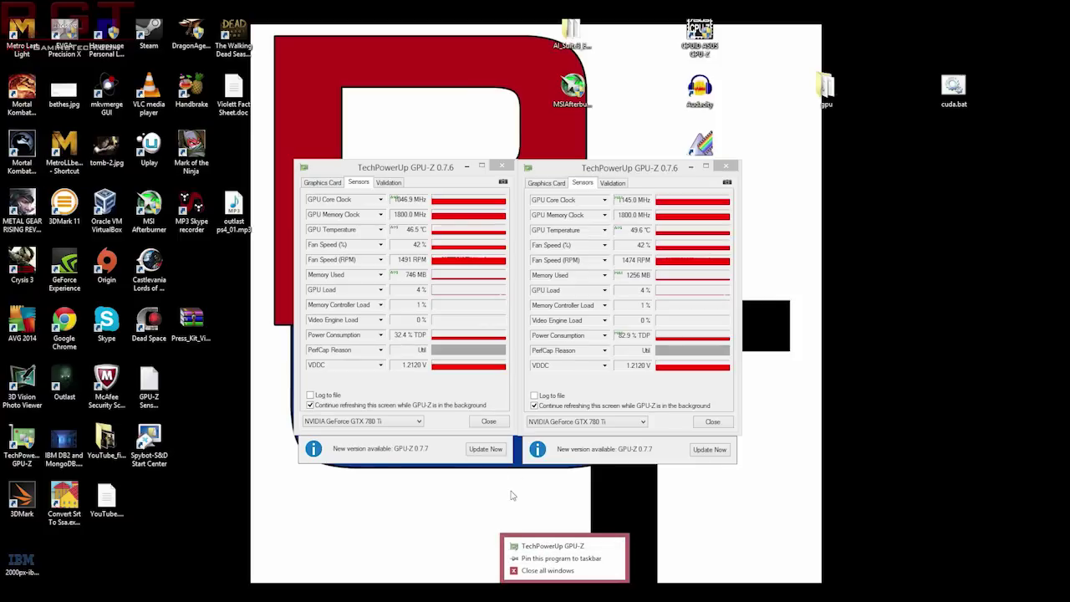
key(Escape)
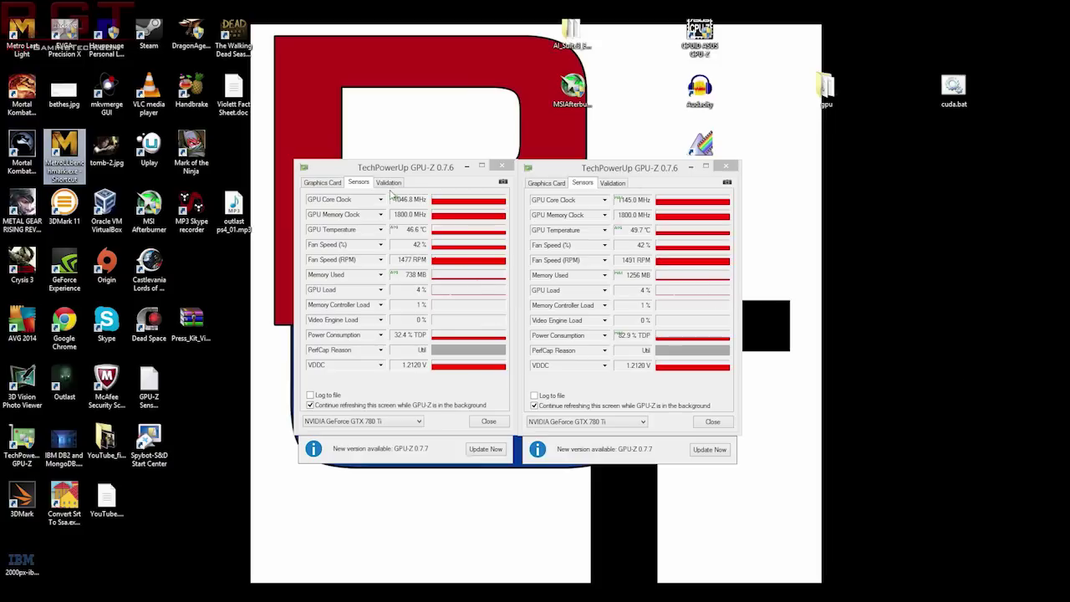
- Open the GPU Core Clock reading options in the left GPU-Z Sensors tab
click(381, 199)
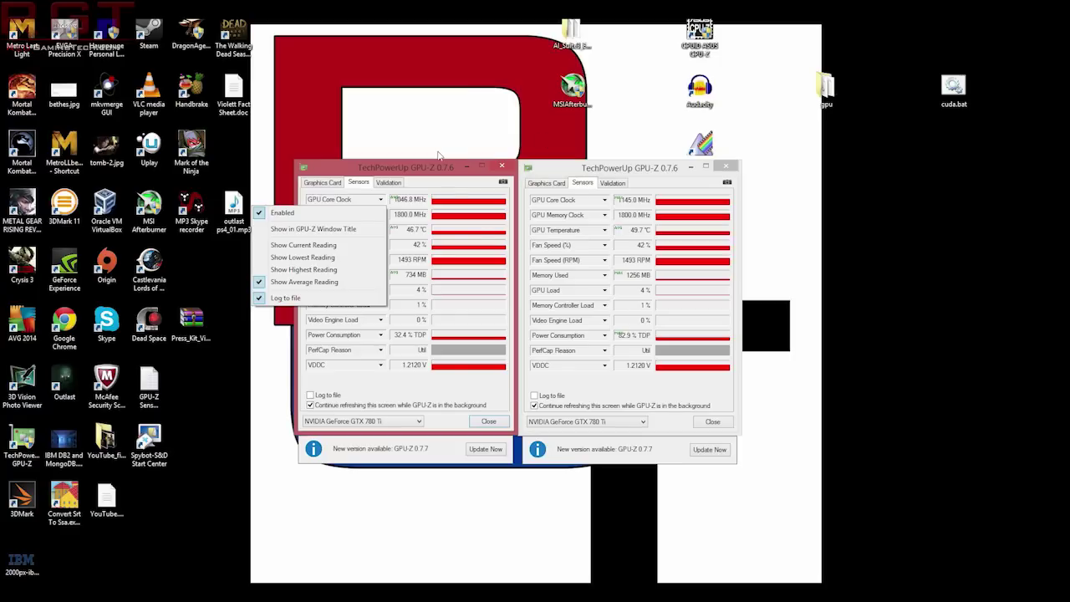
- Close the GPU Core Clock reading options menu
click(64, 151)
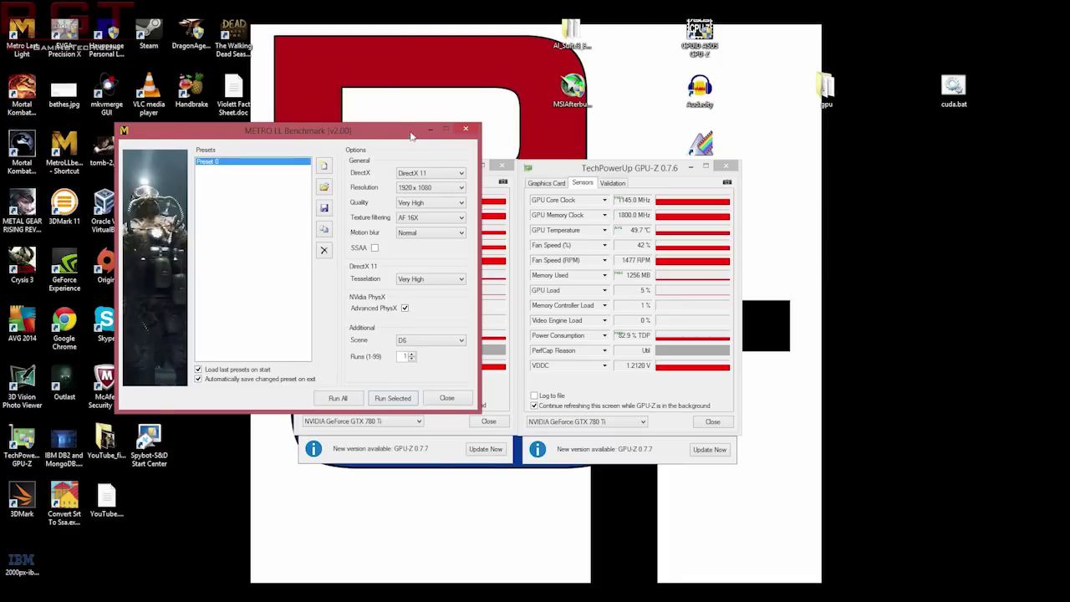
- Drag the Metro LL Benchmark window down so the left GPU-Z readings are visible
drag(412, 137, 434, 330)
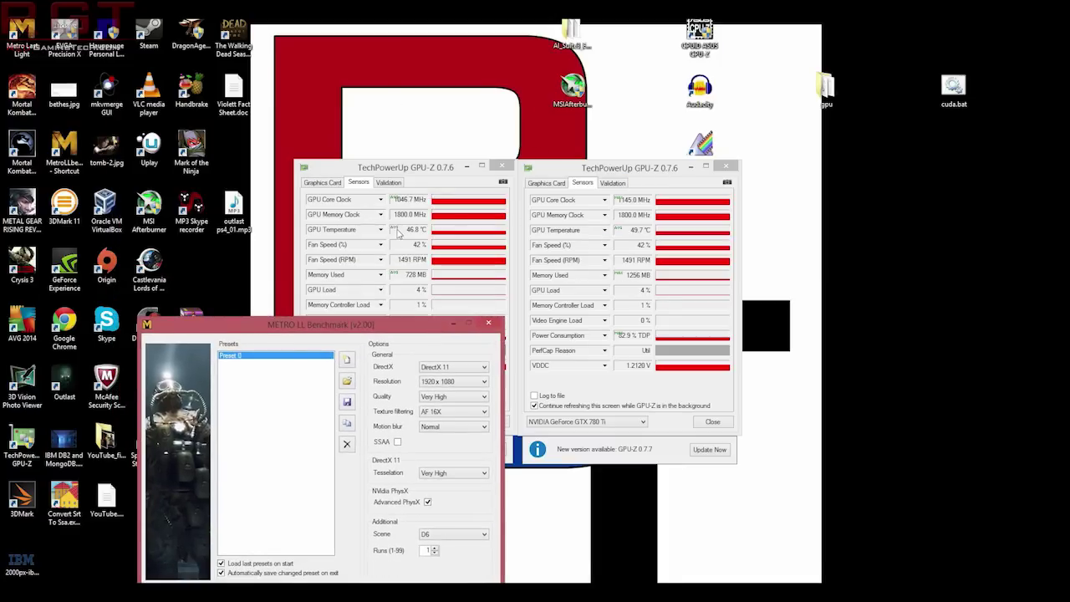
- Set the right window's GPU Temperature to Show Highest Reading, now 65.0 °C
click(604, 231)
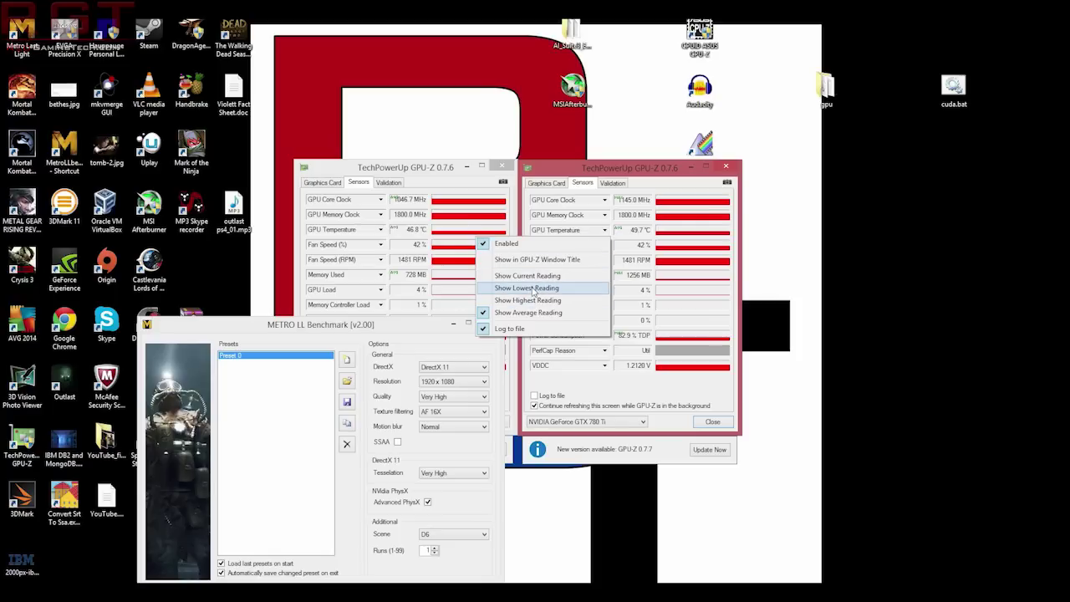
click(528, 300)
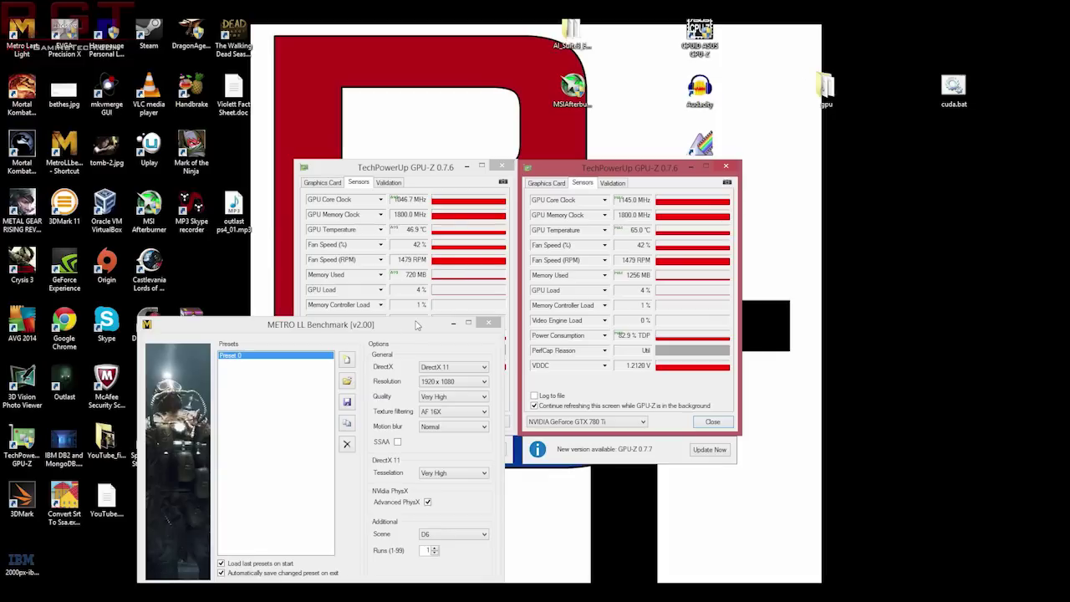
- Reposition the Metro LL Benchmark launcher higher on screen to reveal its options
drag(408, 328, 418, 220)
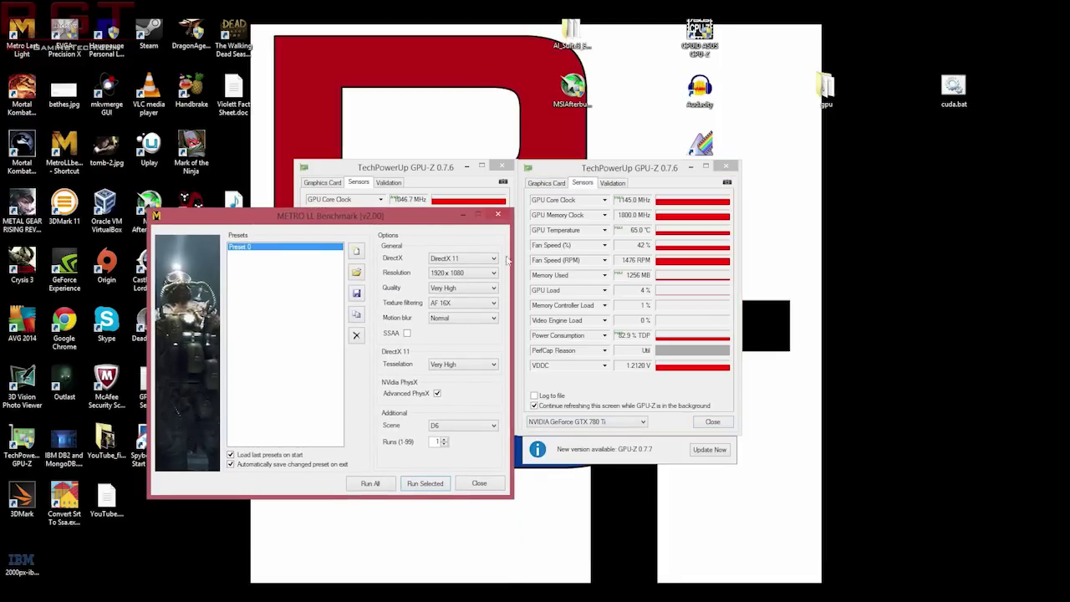
drag(429, 222, 448, 236)
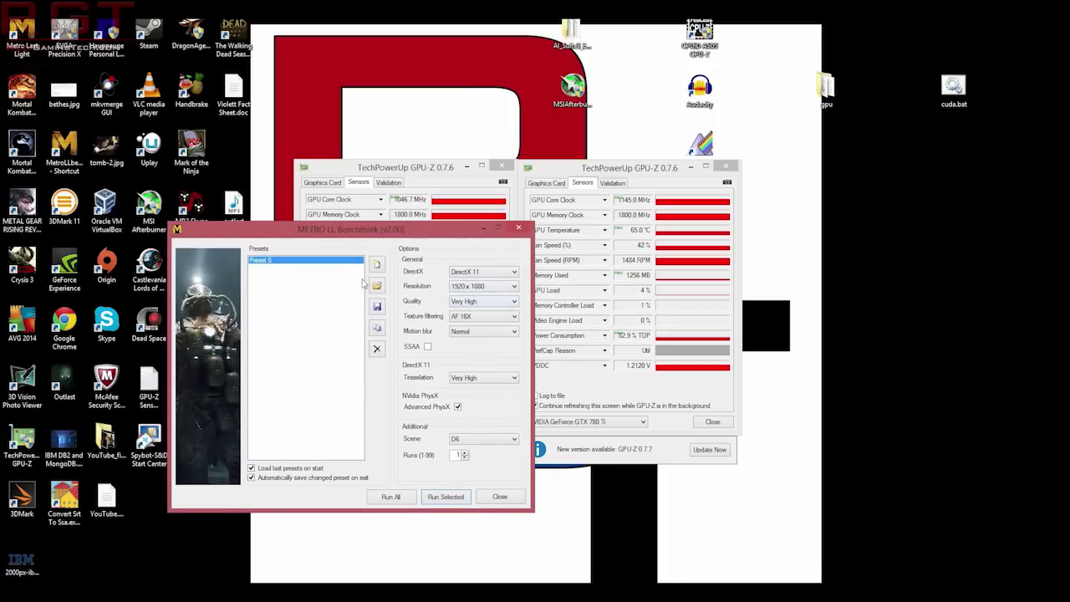
drag(483, 226, 499, 165)
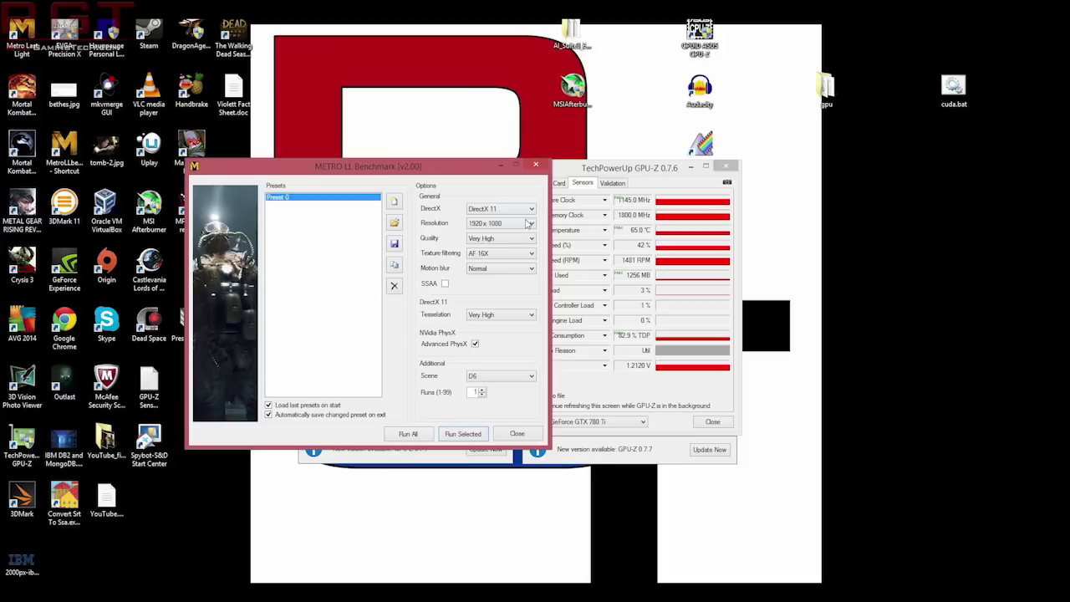
- Set the benchmark resolution to 2560 x 1440 with SSAA enabled, then bring GPU-Z forward
click(478, 223)
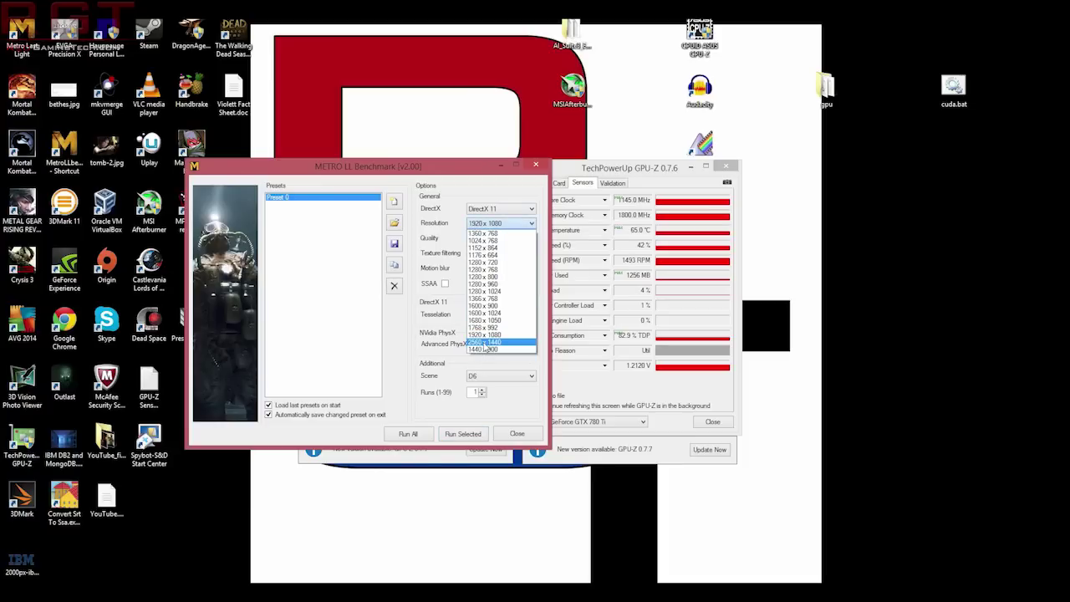
click(485, 342)
click(444, 283)
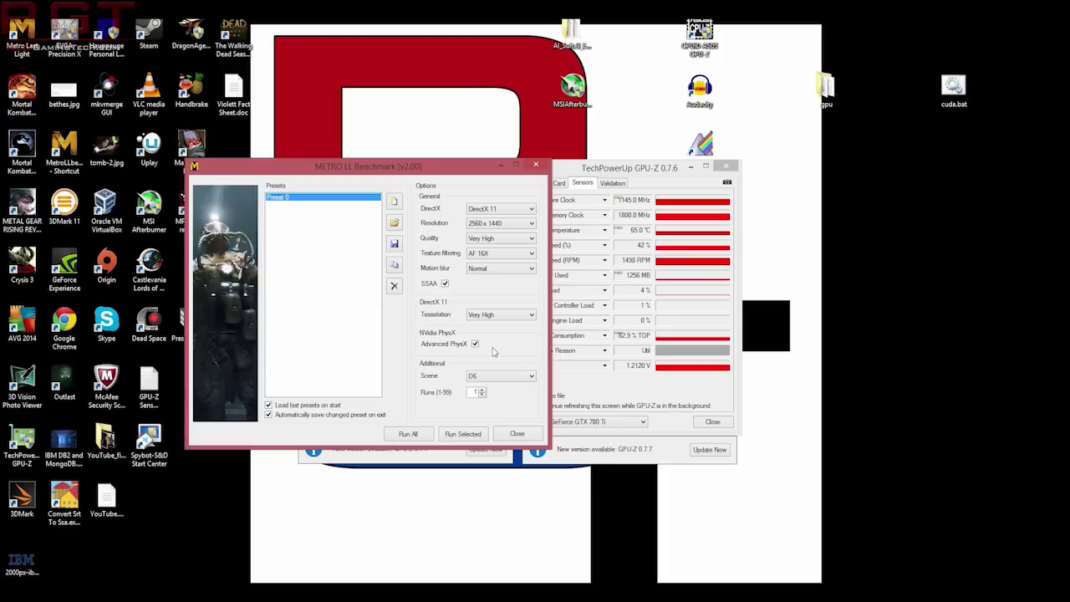
click(594, 170)
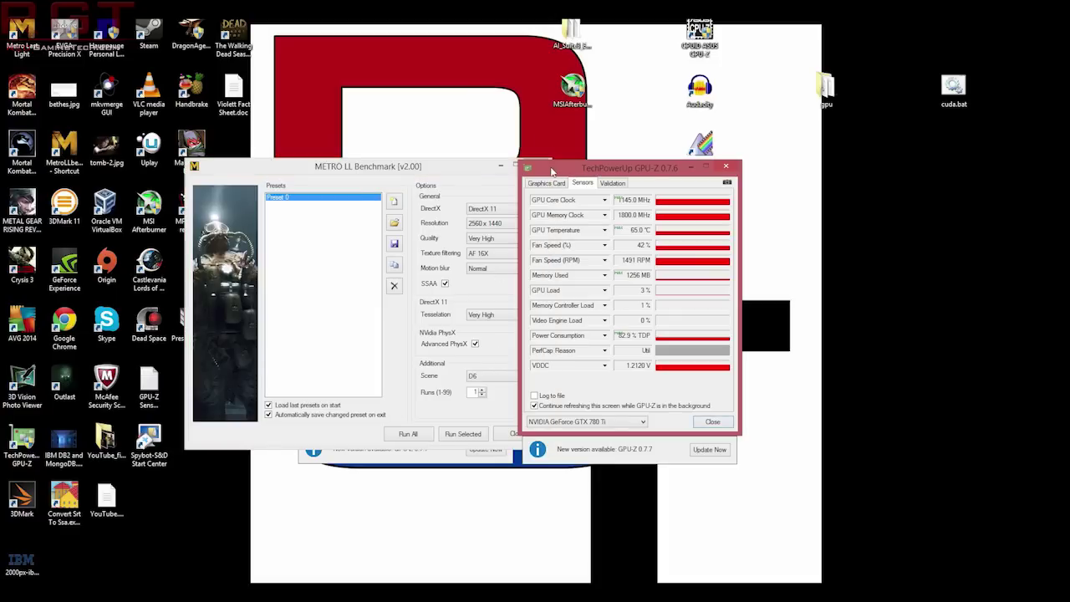
- Set Video Engine Load to average on the right and highest on the left, and left GPU Load to highest
click(448, 462)
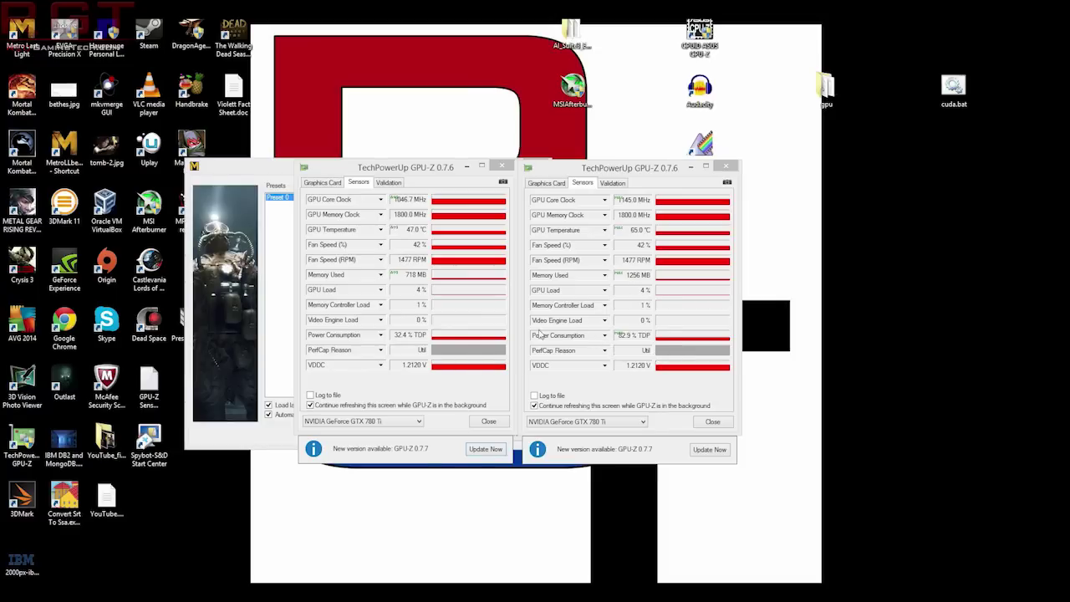
click(605, 321)
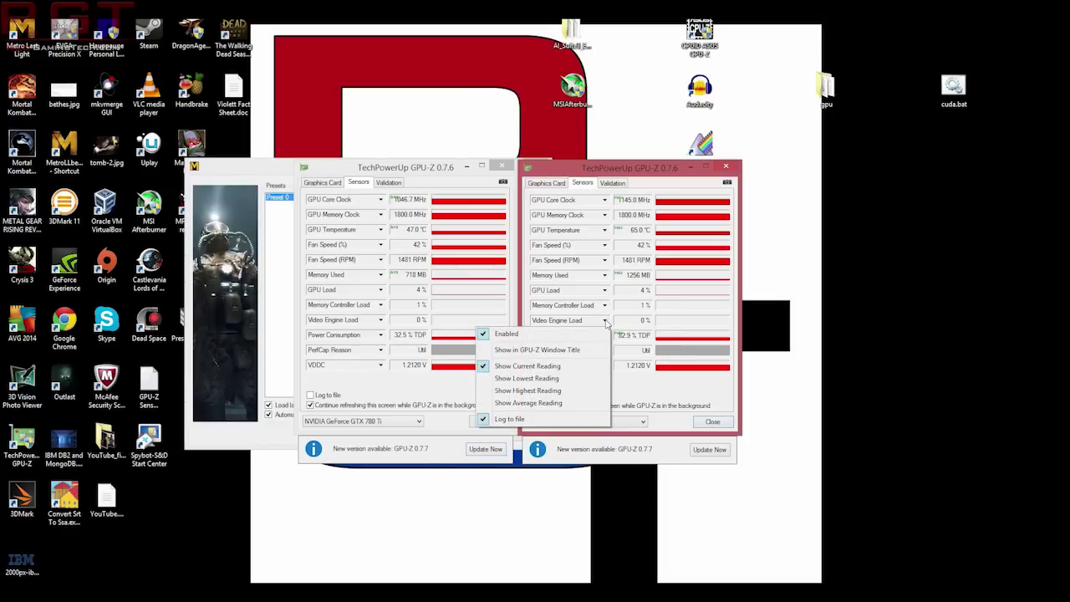
click(528, 402)
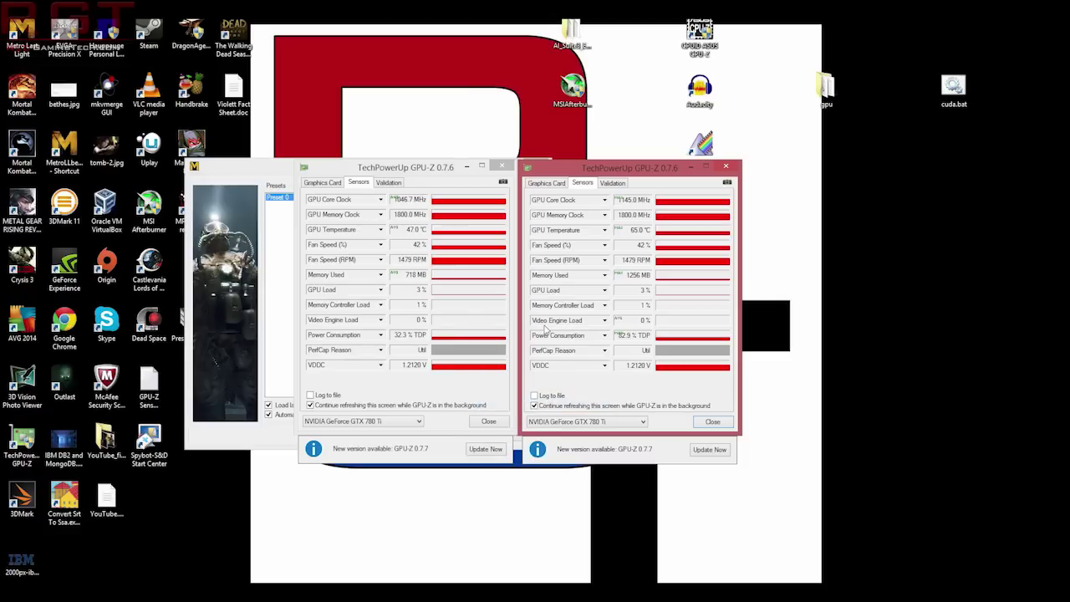
click(381, 320)
click(306, 390)
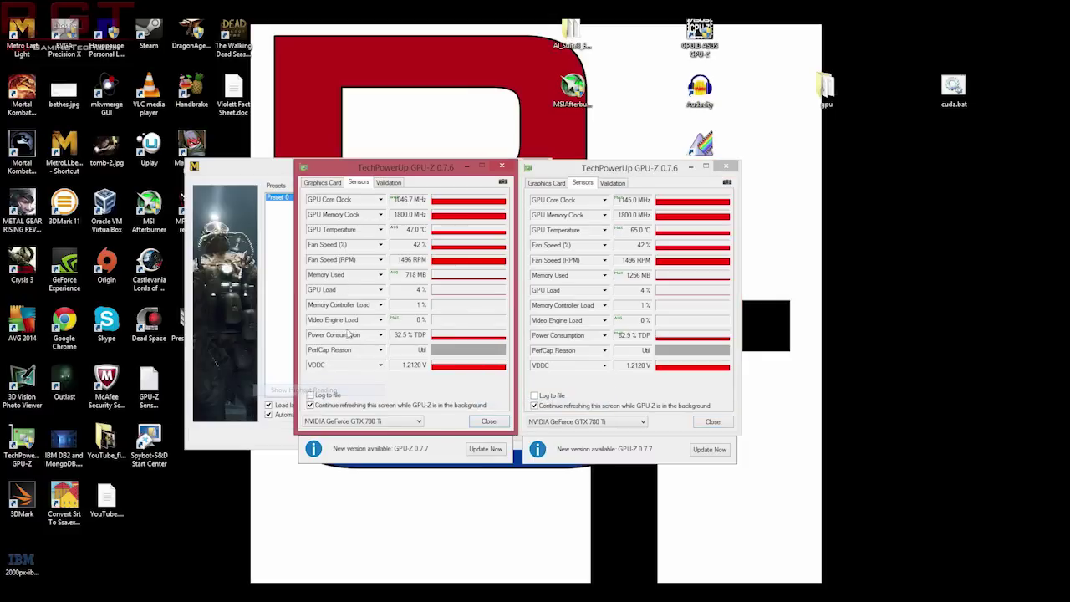
click(380, 290)
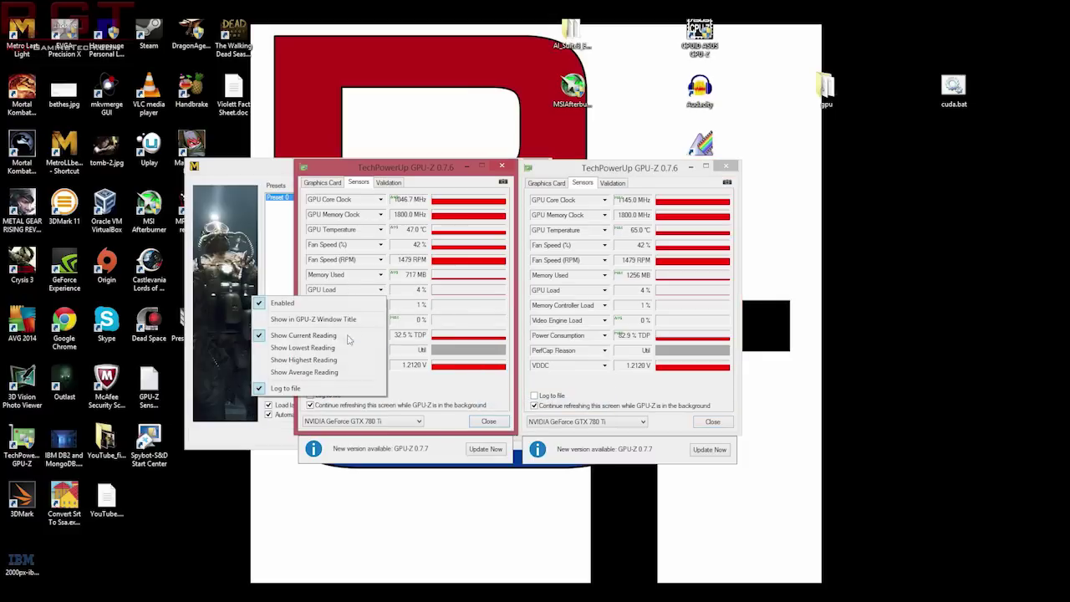
click(330, 362)
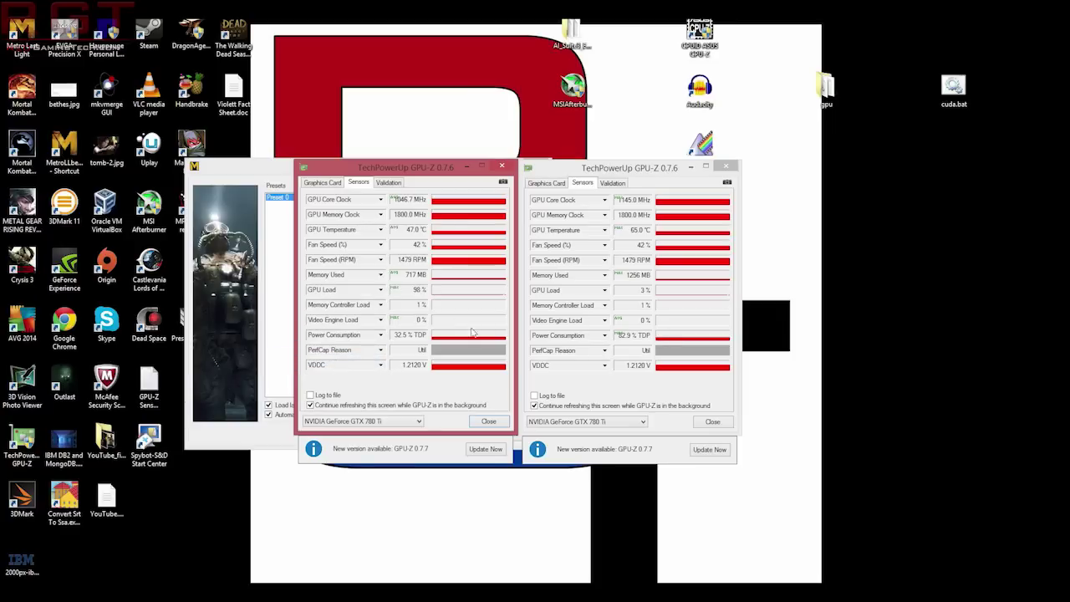
- Set GPU Load to highest on the right and average on the left, adjusting Video Engine Load options
click(606, 321)
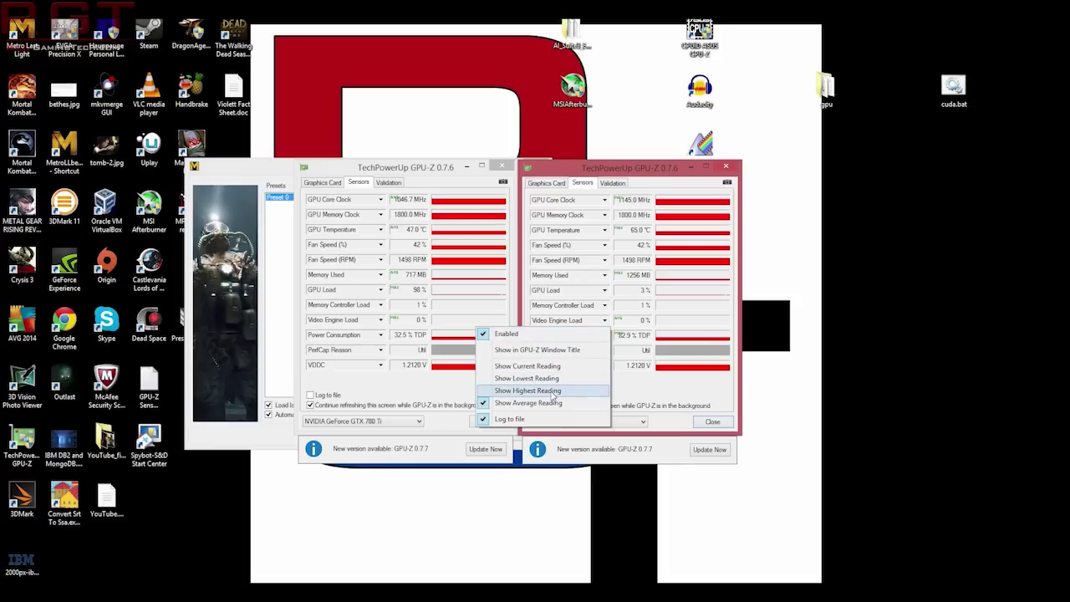
click(528, 390)
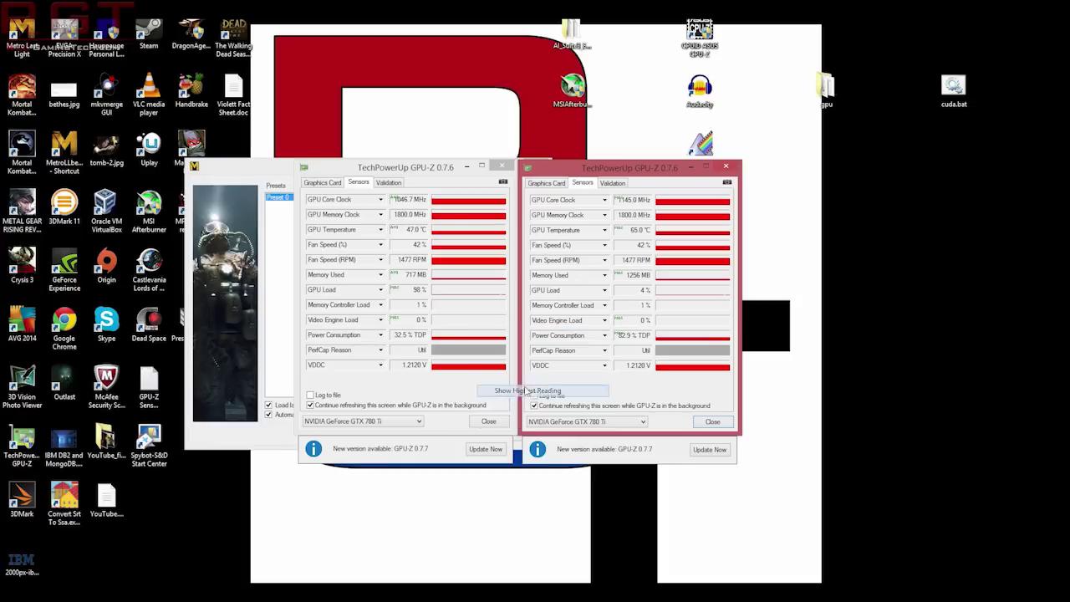
click(382, 320)
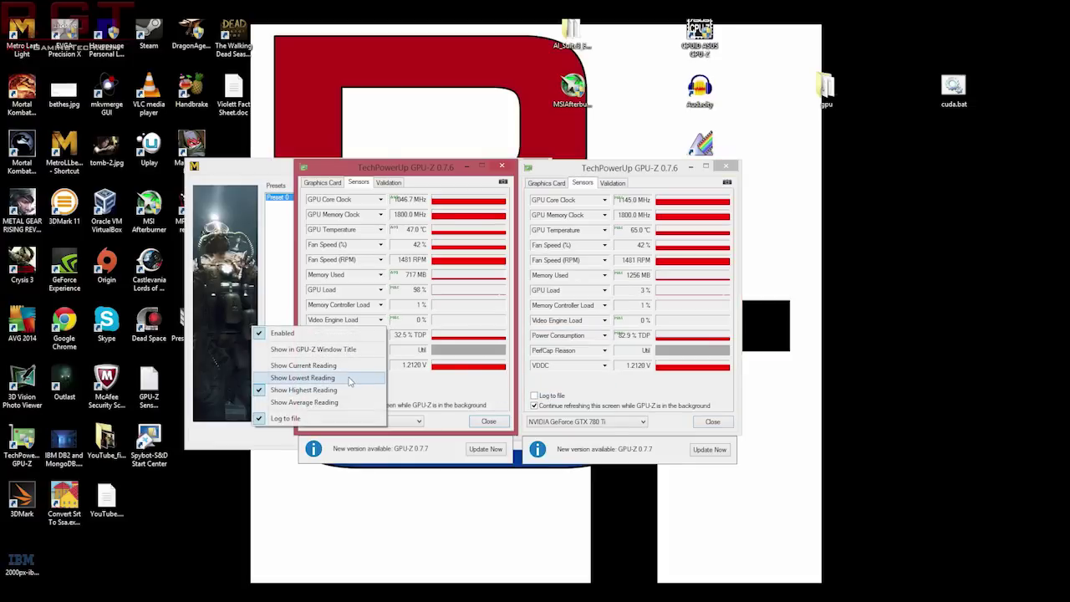
click(305, 415)
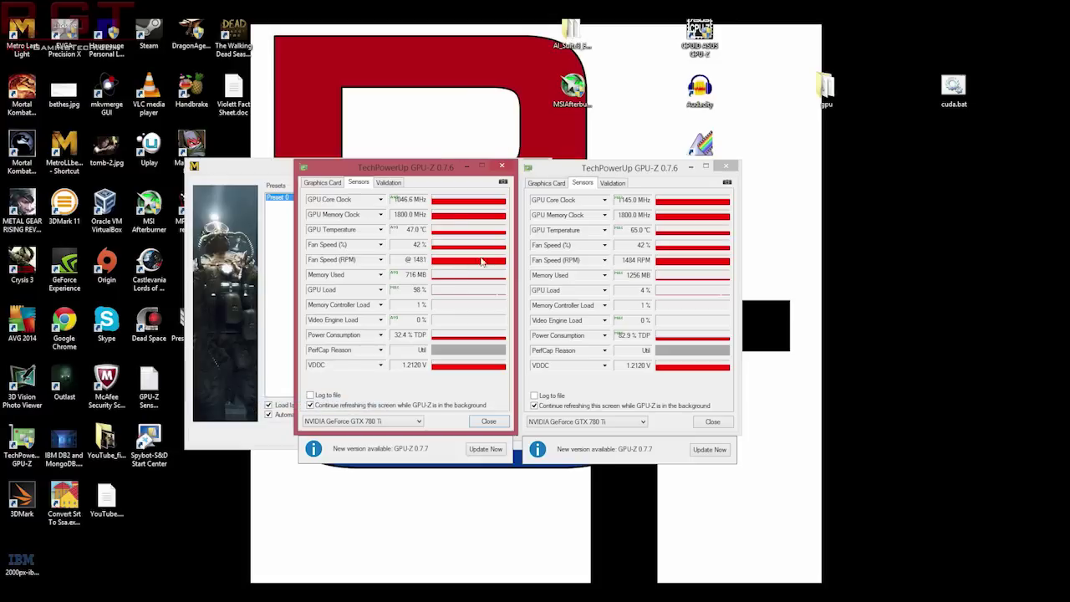
click(606, 293)
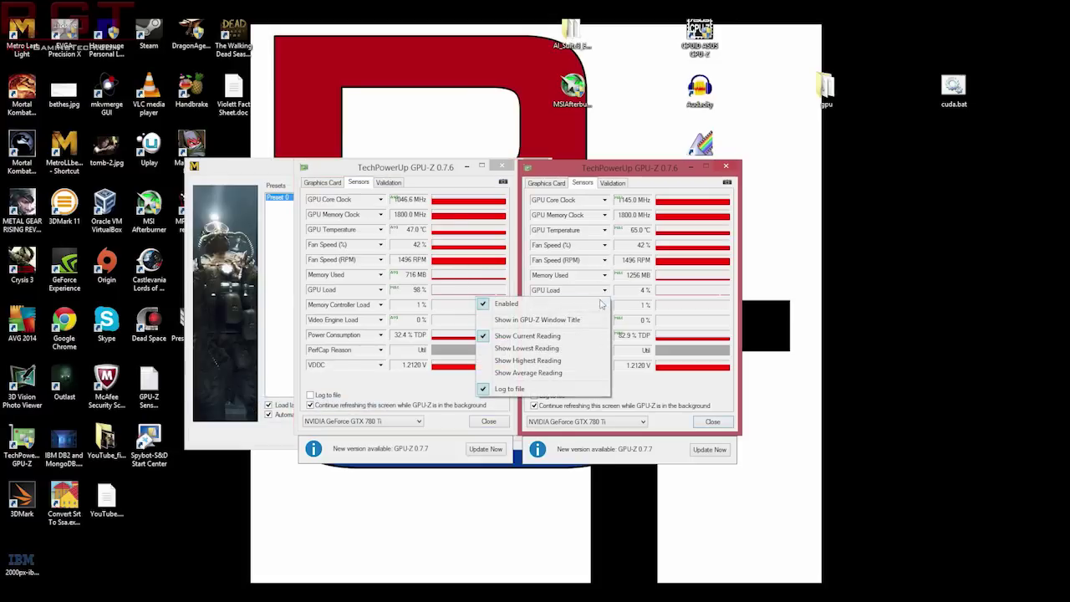
click(525, 362)
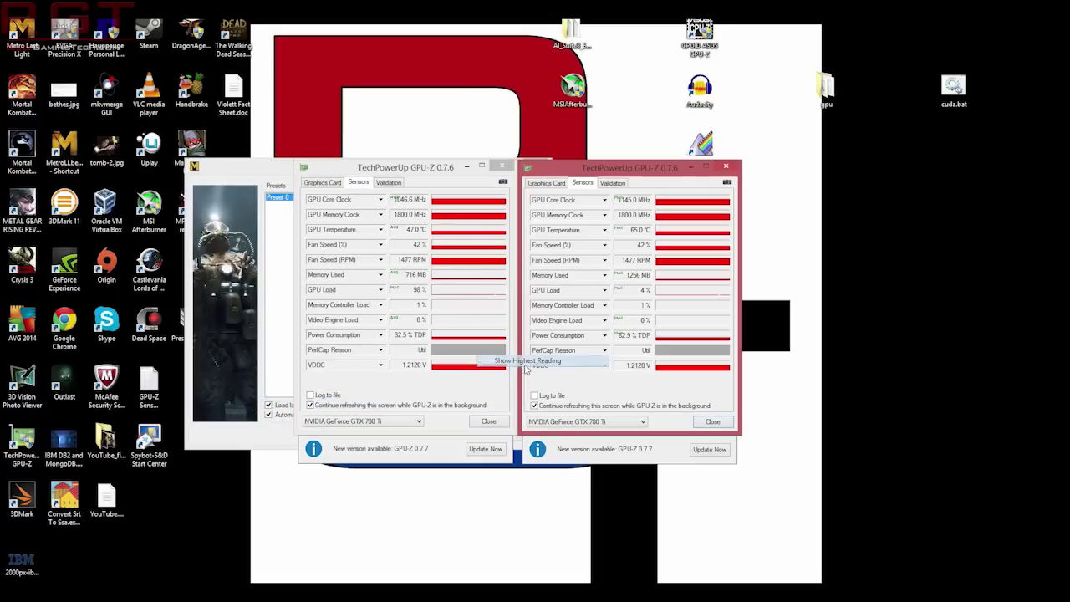
click(381, 290)
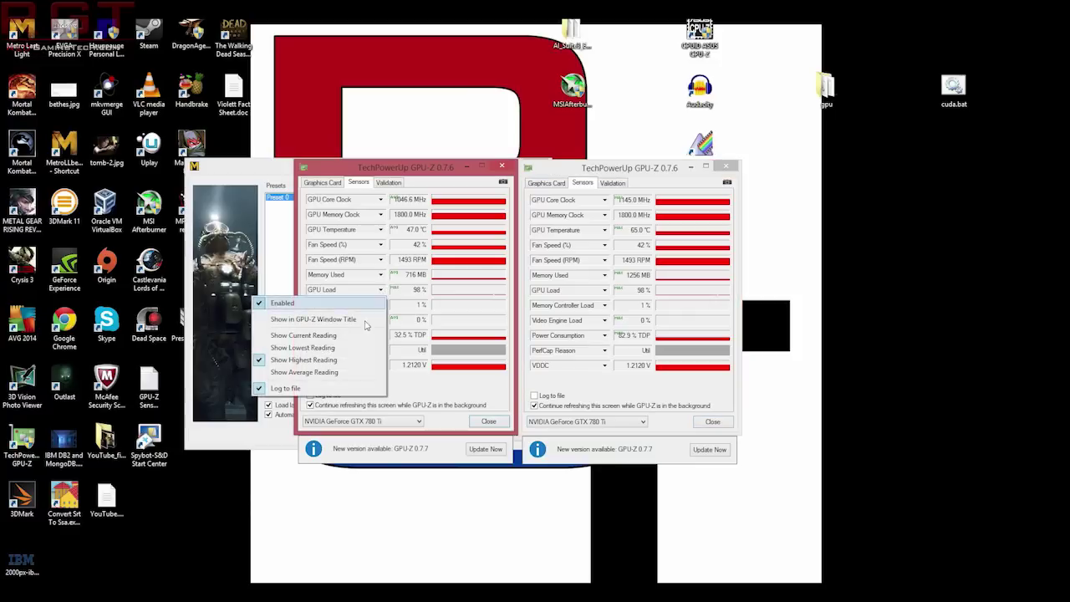
click(359, 372)
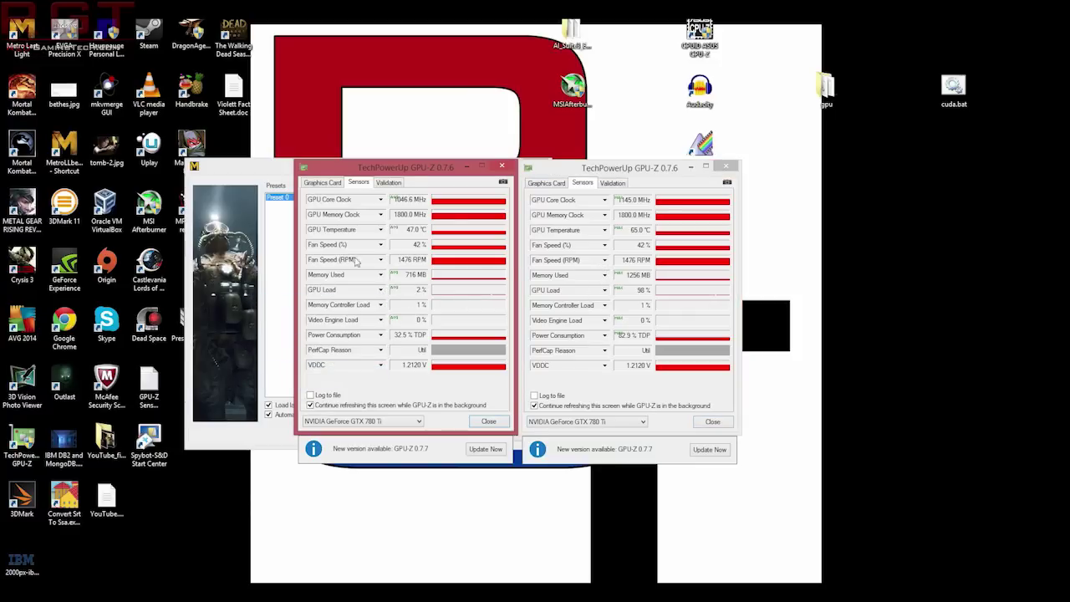
- Show peak fan speed (RPM and %) and peak GPU temperature on the right, average temperature on the left
click(605, 261)
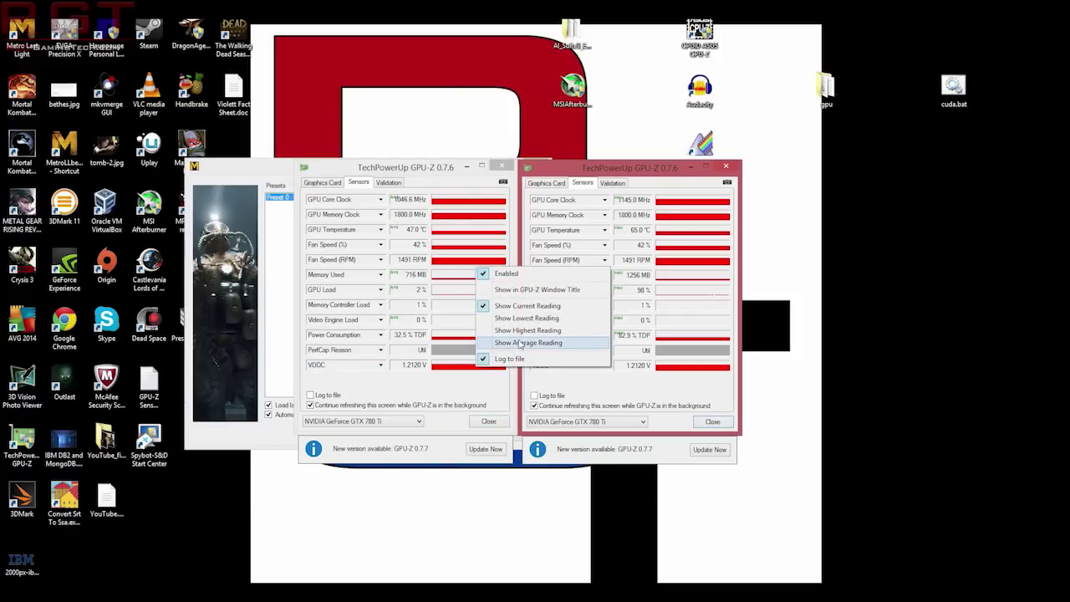
click(522, 330)
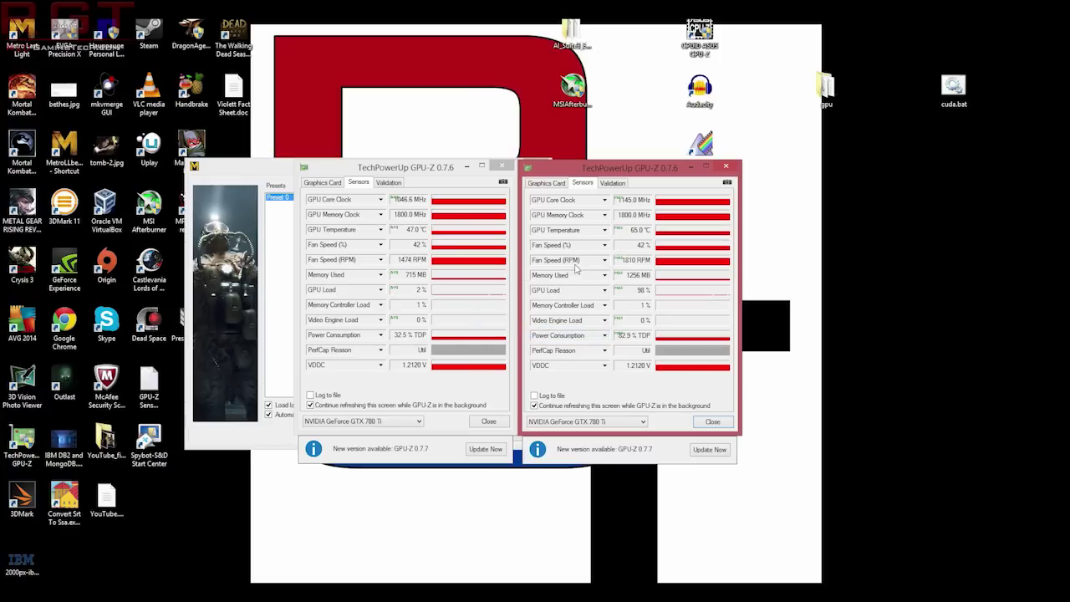
click(604, 245)
click(543, 317)
click(605, 228)
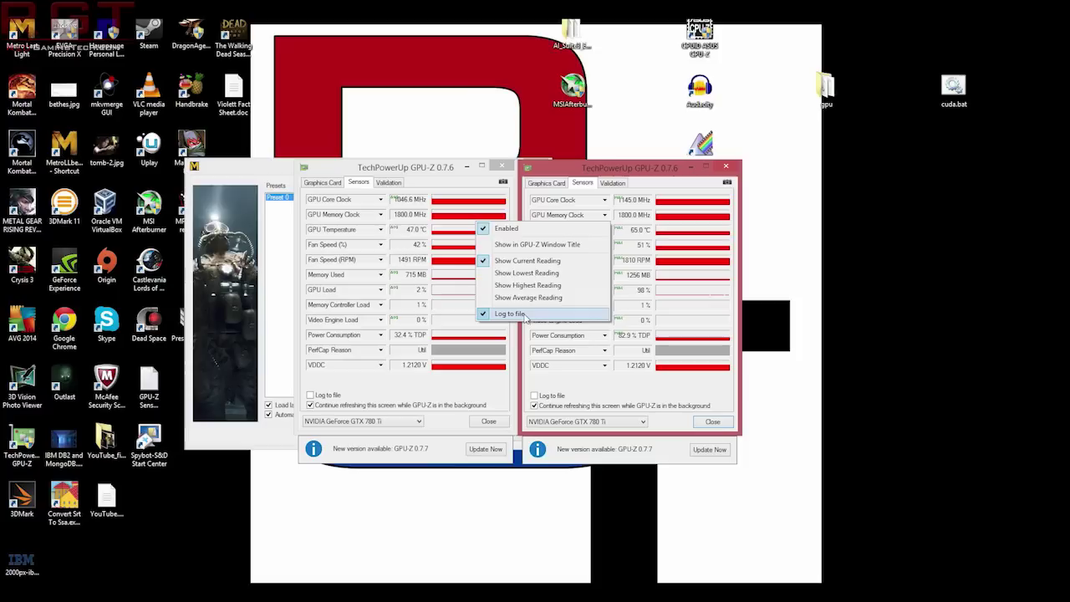
click(542, 285)
click(381, 229)
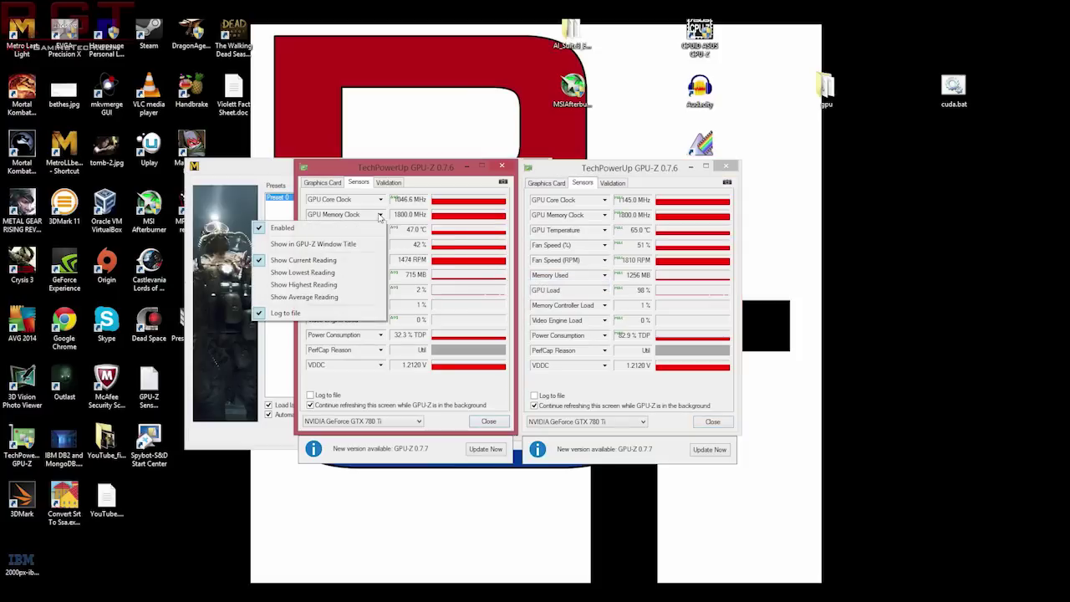
click(324, 297)
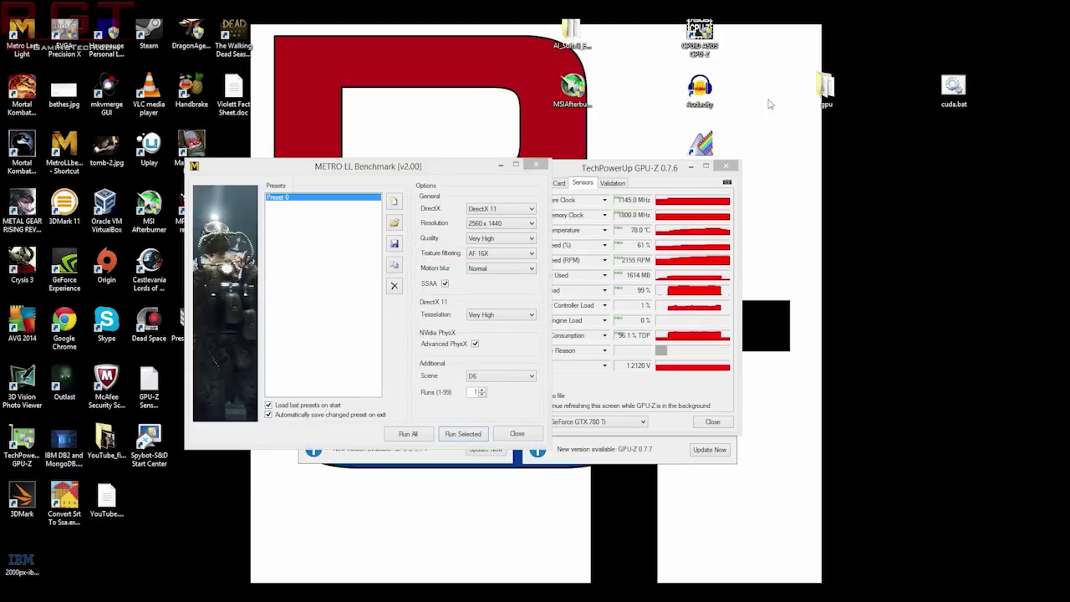
- Keep Motion blur at Normal and Tesselation at Very High, then put the Metro LL Benchmark window away
drag(440, 172, 431, 170)
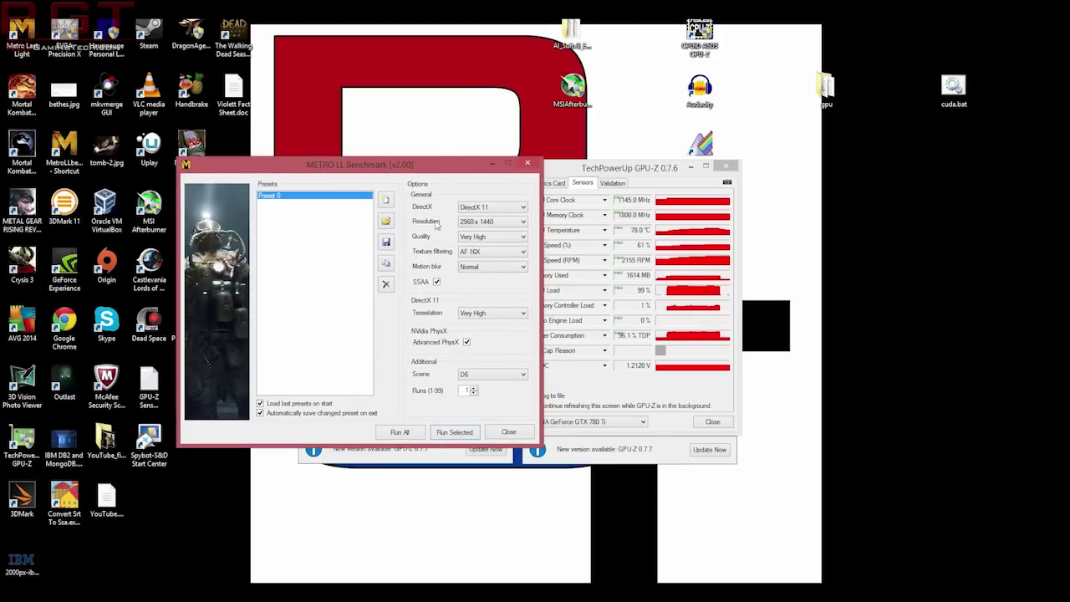
click(492, 164)
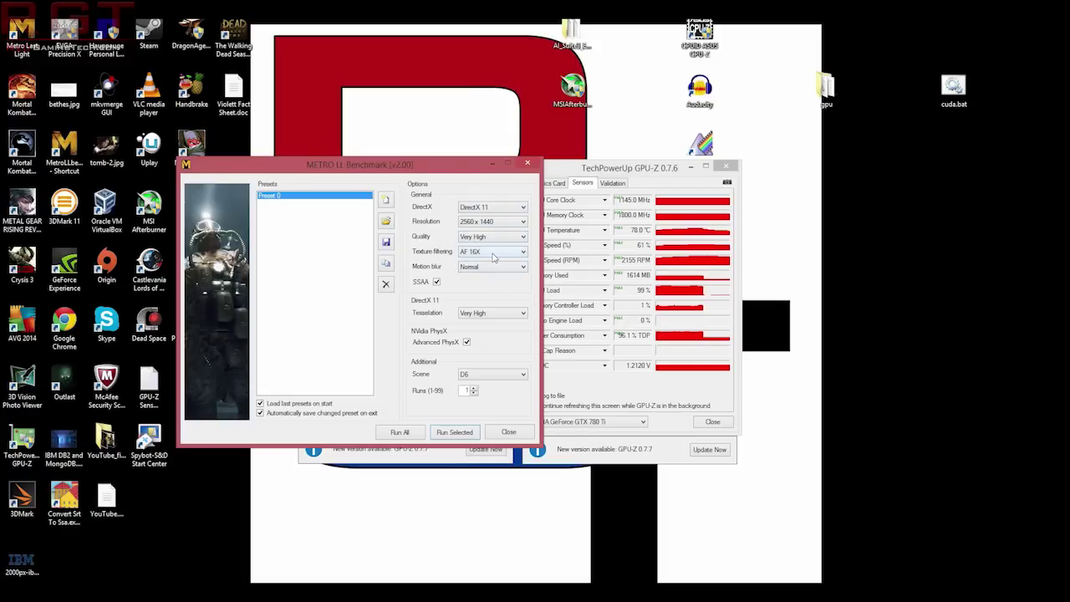
click(490, 268)
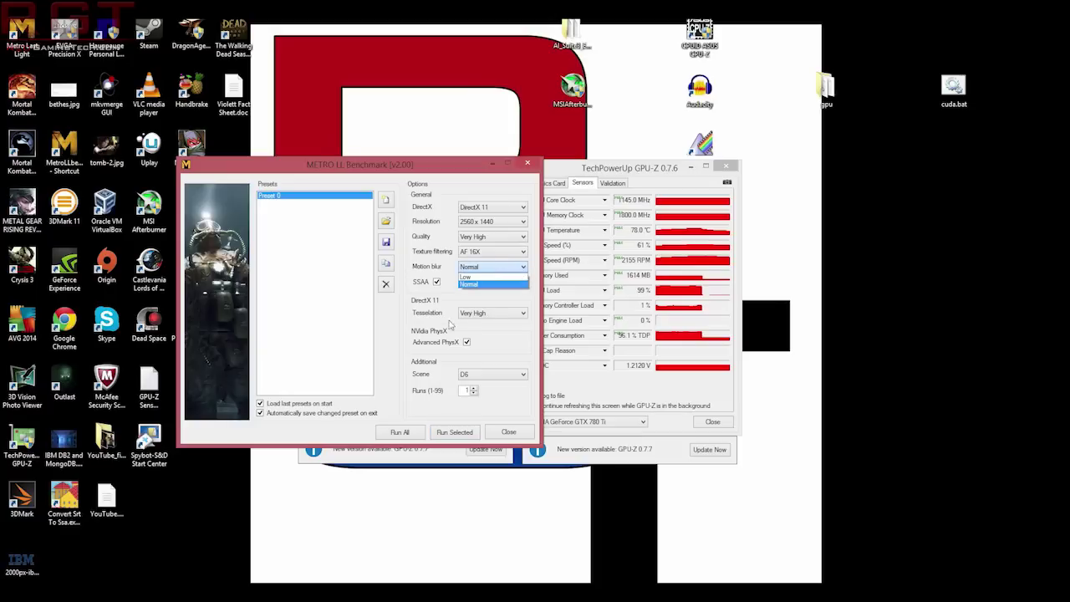
click(473, 285)
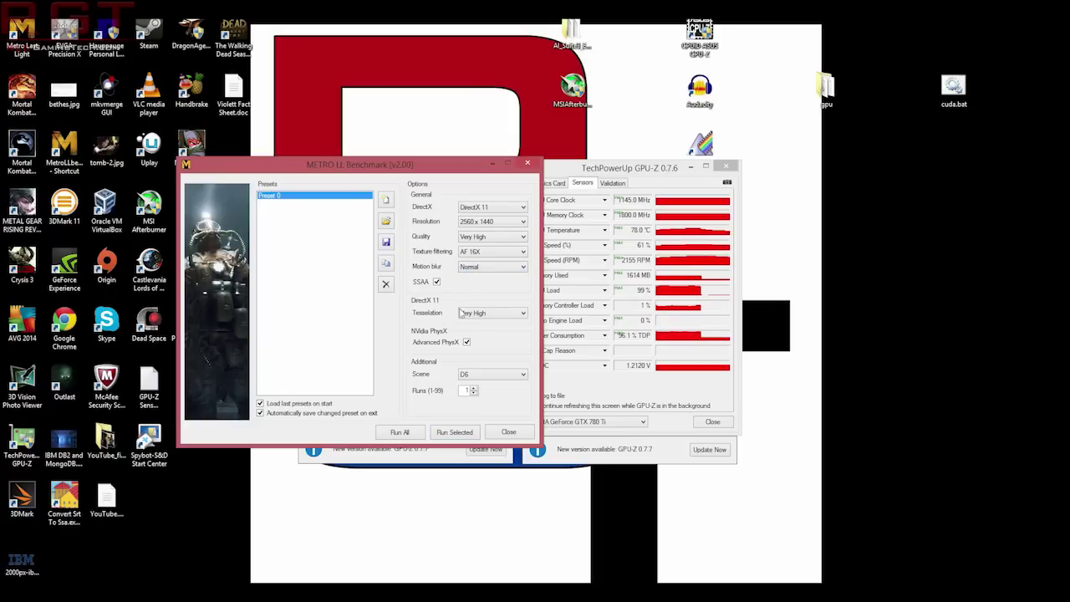
click(473, 314)
click(480, 316)
click(492, 163)
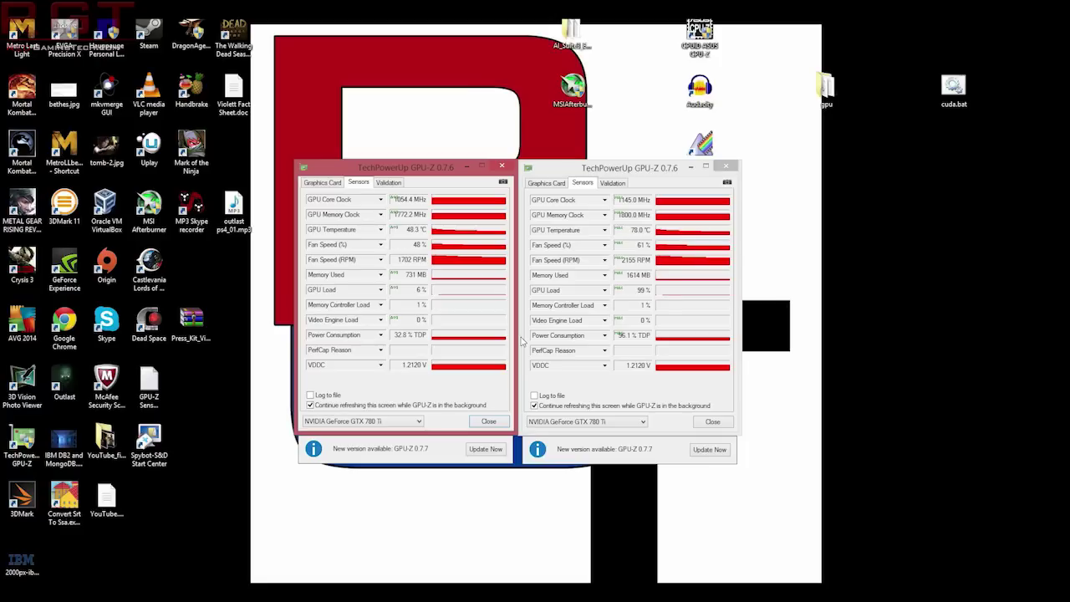
- Switch the left, then the right, GPU-Z window to the Graphics Card tab (345.6 GB/s, 1146 MHz boost)
click(322, 182)
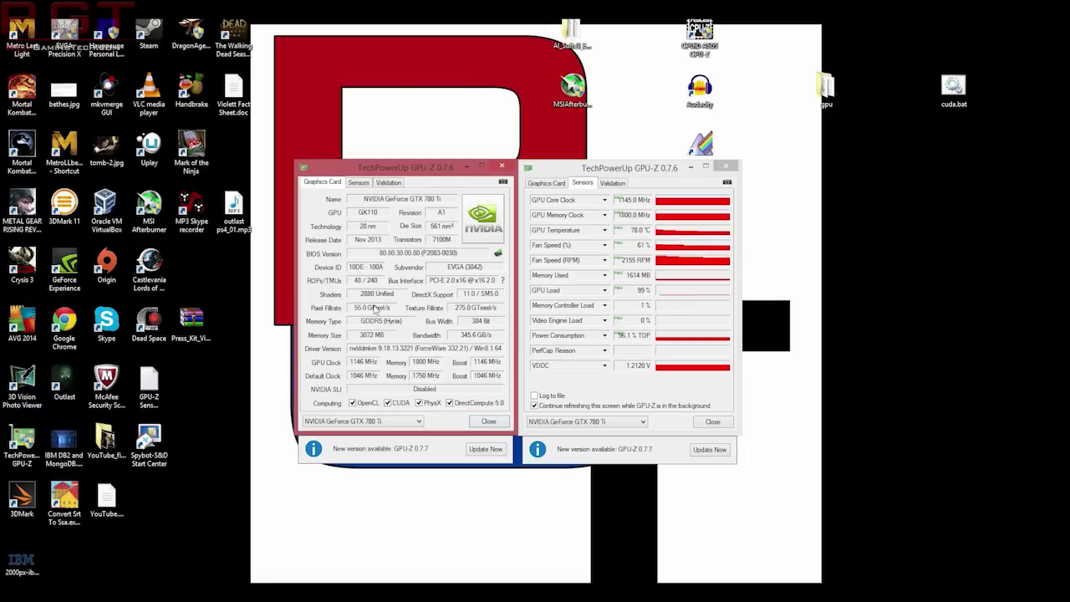
click(548, 183)
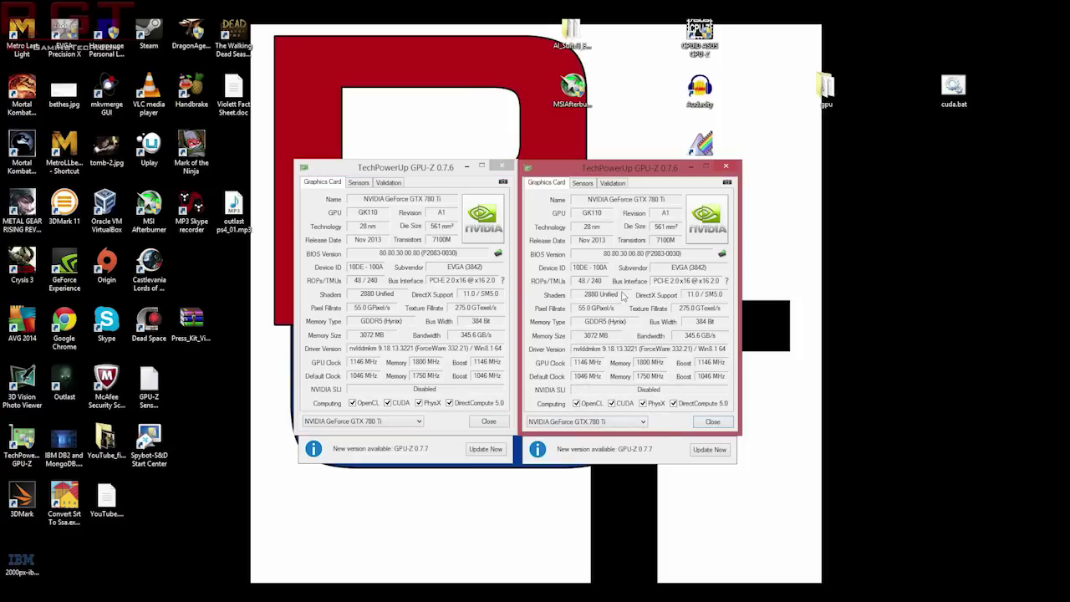
mouse_move(683, 339)
- Nudge both GPU-Z windows down and right, then show live sensors (1056.9 MHz/48.4 °C, 1145.0 MHz/78.0 °C)
drag(667, 173, 678, 194)
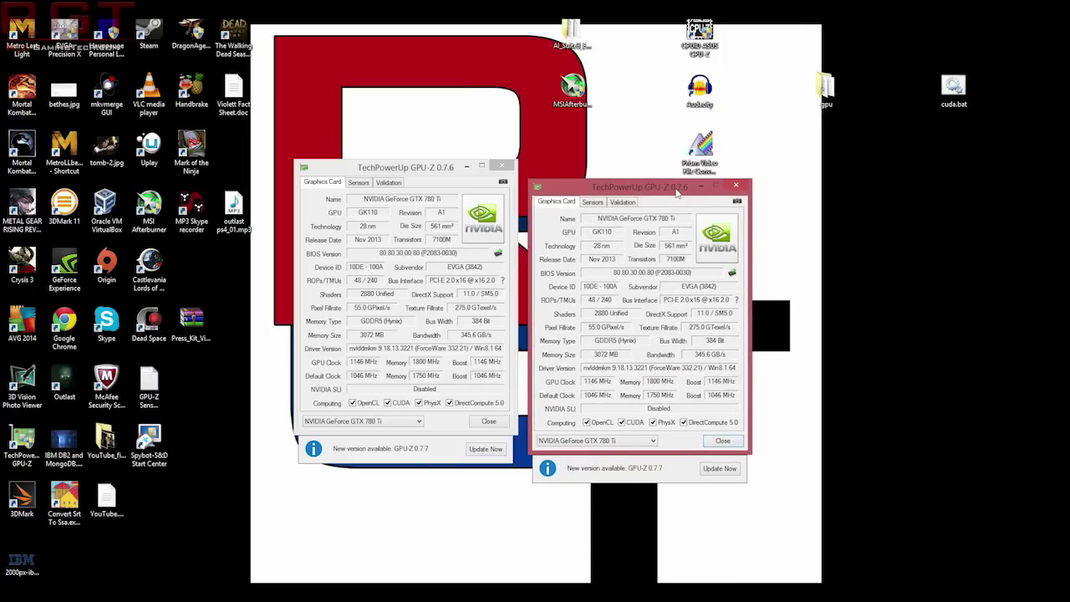
drag(410, 173, 418, 193)
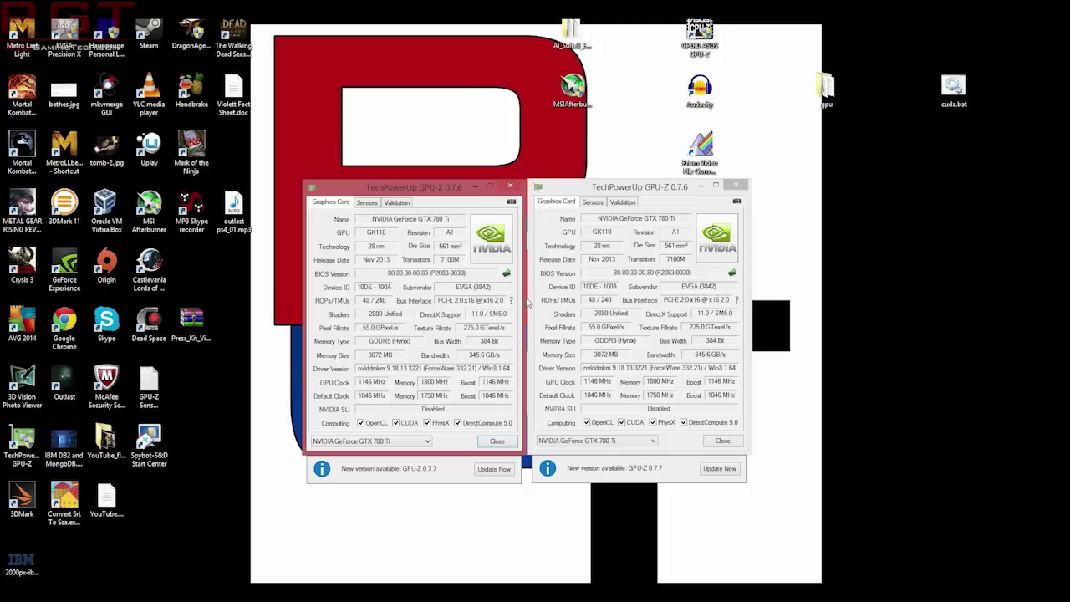
click(598, 202)
click(362, 203)
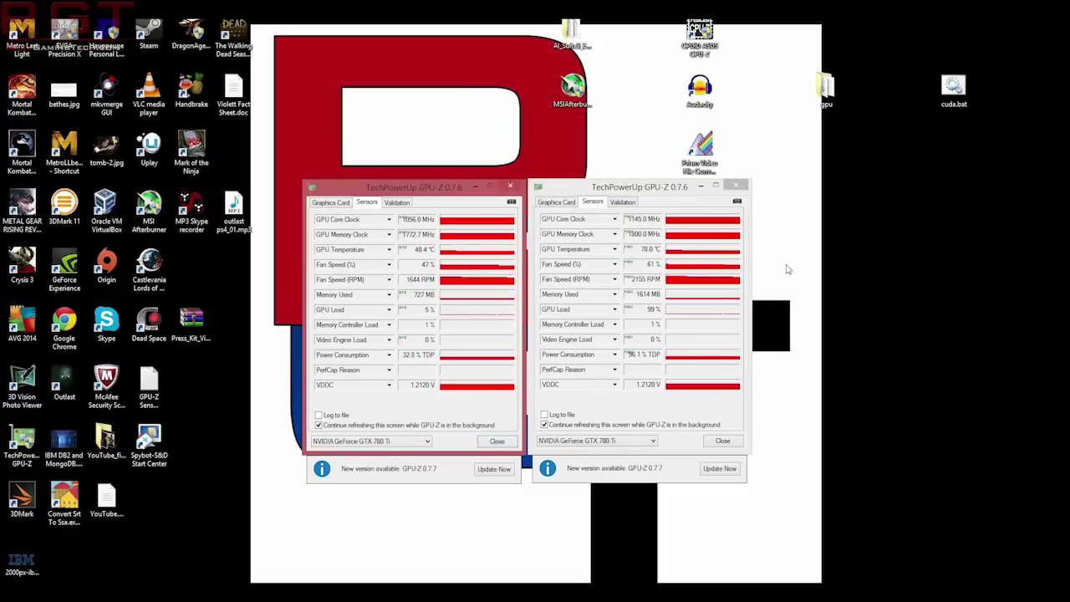